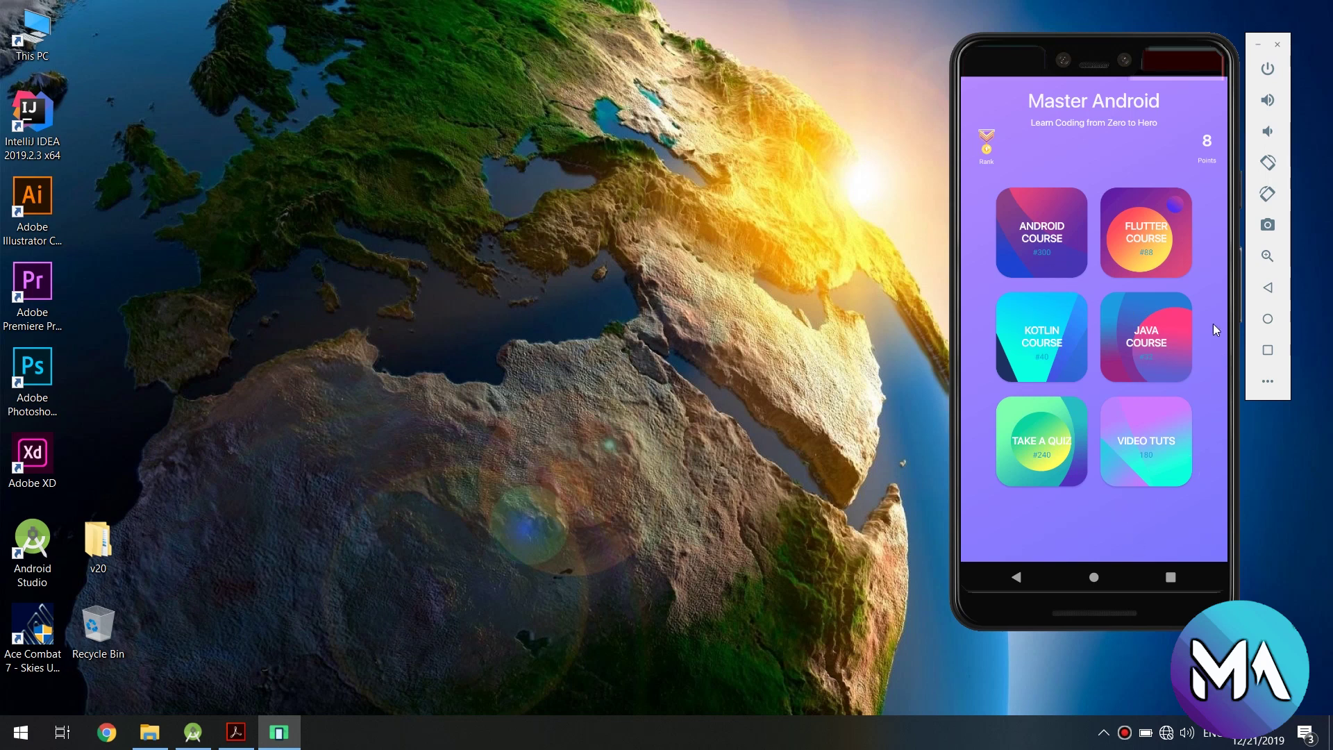
Open Android Course and select the Components chapter to reach its Section 2 lessons
left_click(1055, 257)
left_click_drag(1134, 280, 1066, 277)
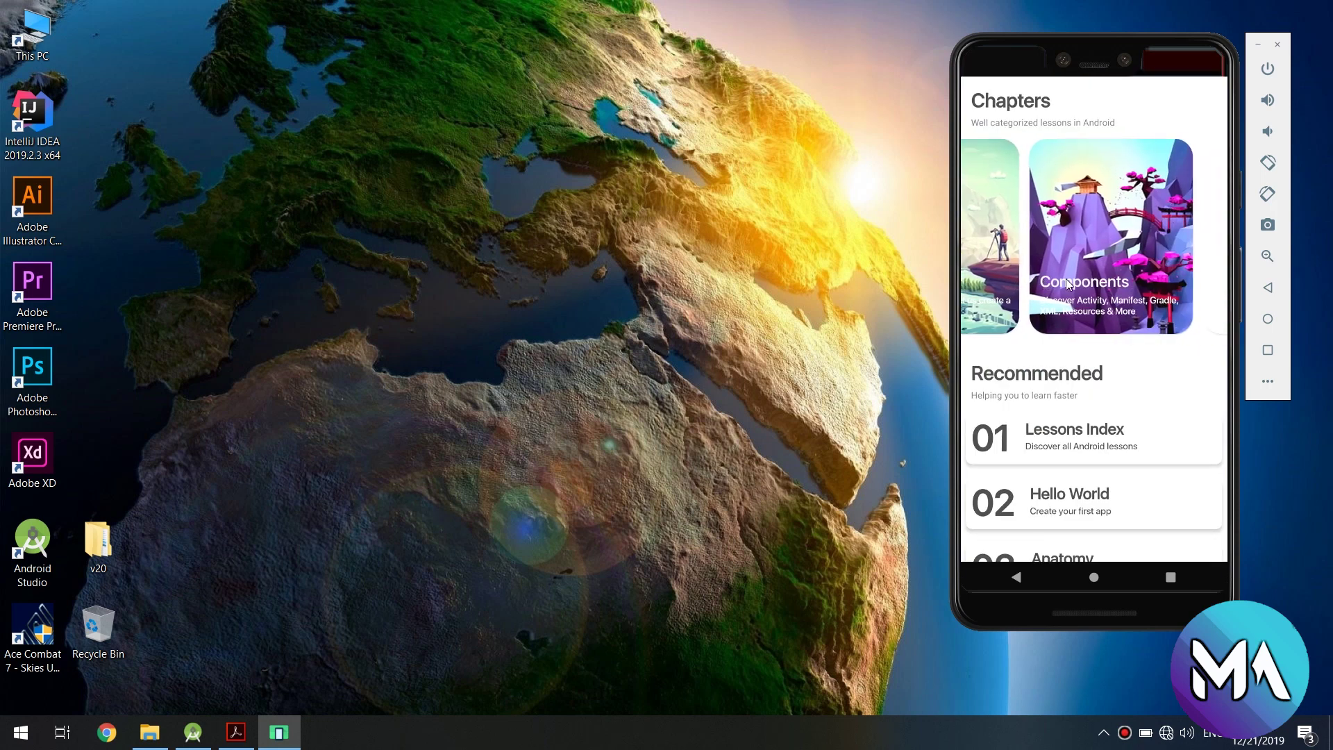
left_click(1100, 255)
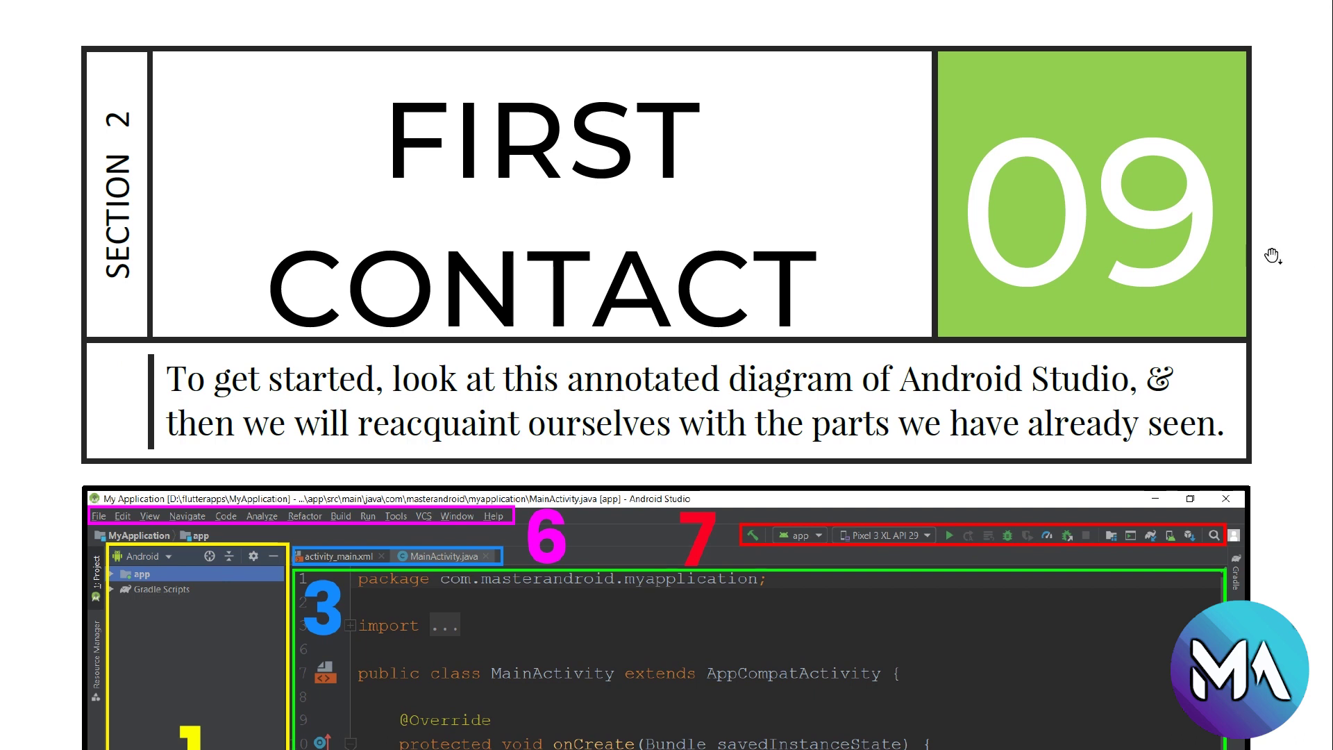
scroll(1329, 256, "down", 3)
scroll(1329, 312, "down", 1)
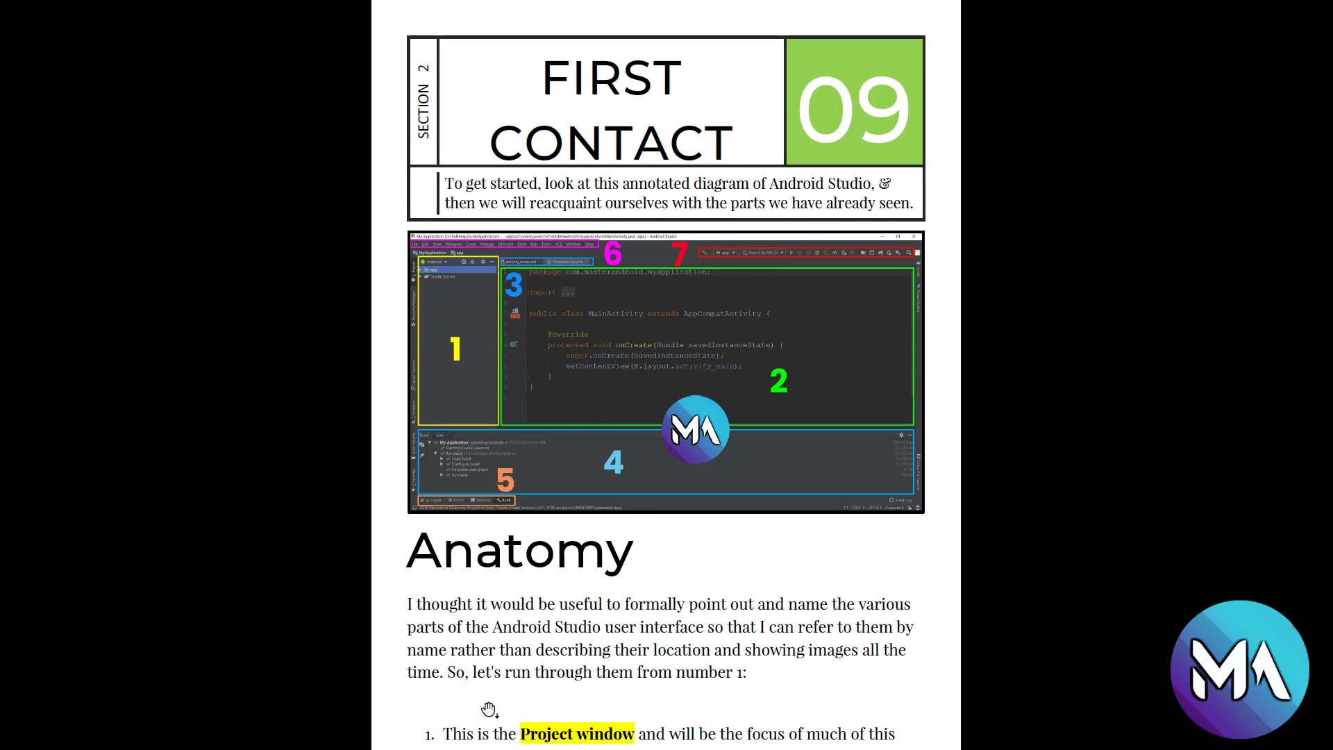
scroll(542, 718, "down", 1)
scroll(927, 635, "down", 1)
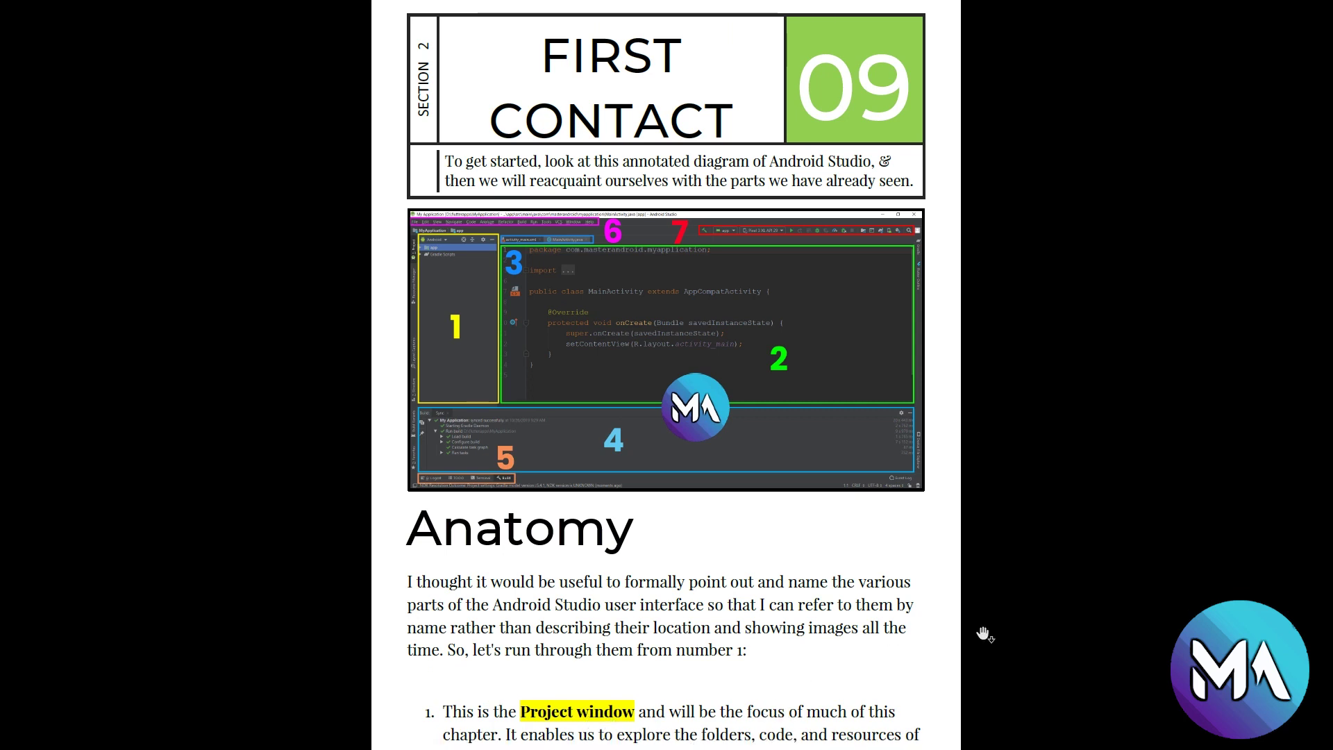
scroll(1125, 635, "down", 1)
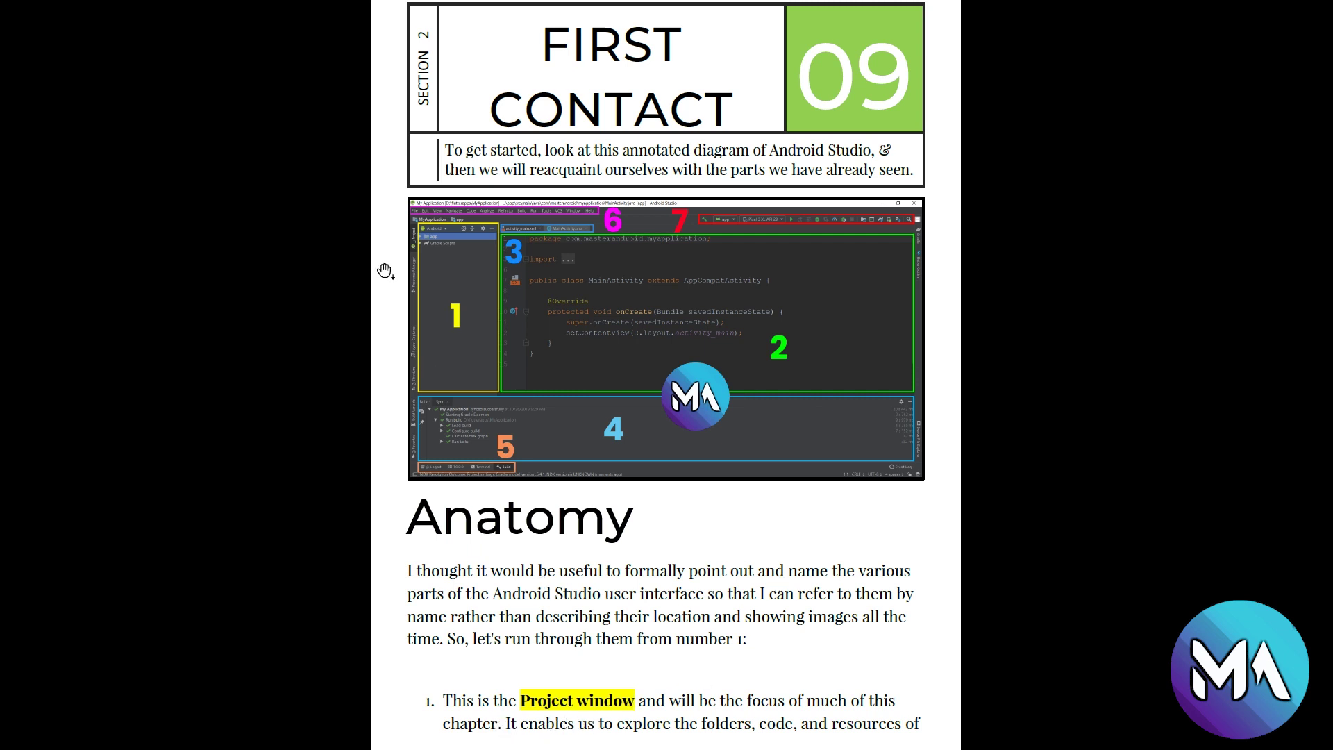
scroll(426, 273, "down", 2)
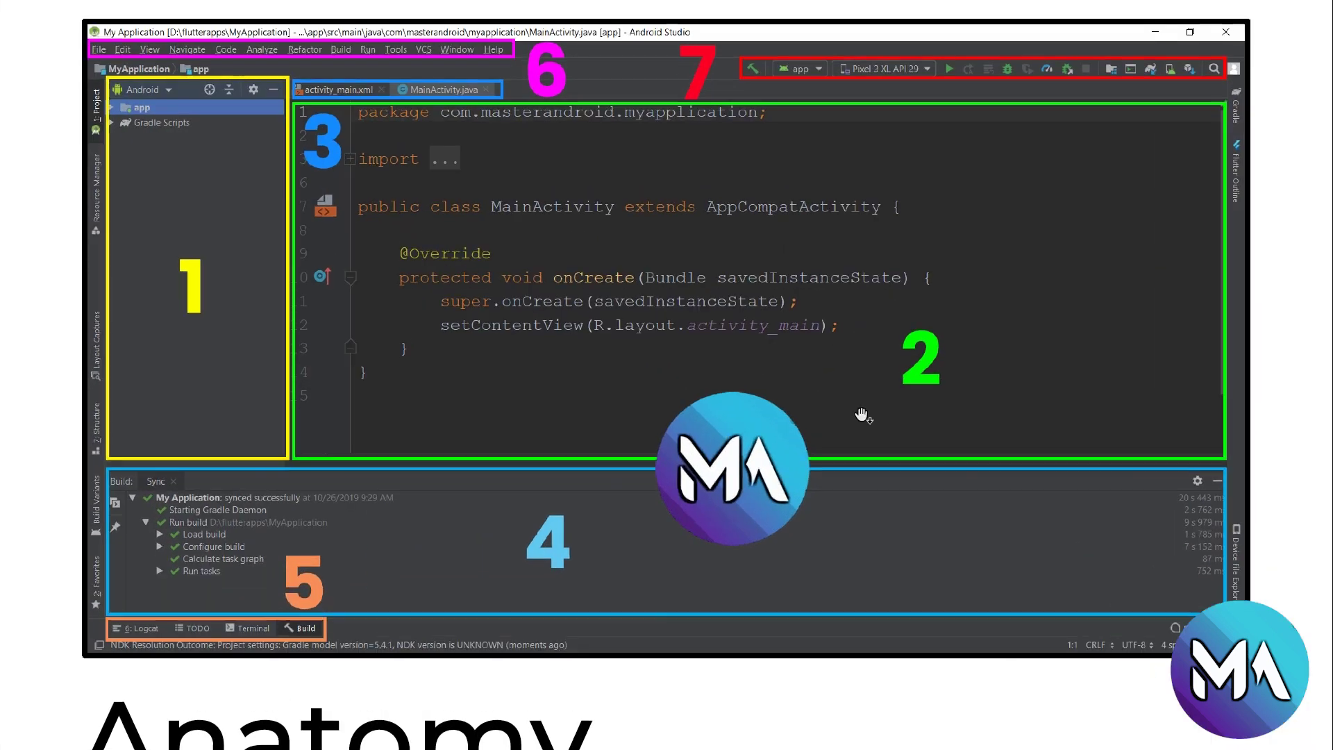
scroll(863, 416, "down", 10)
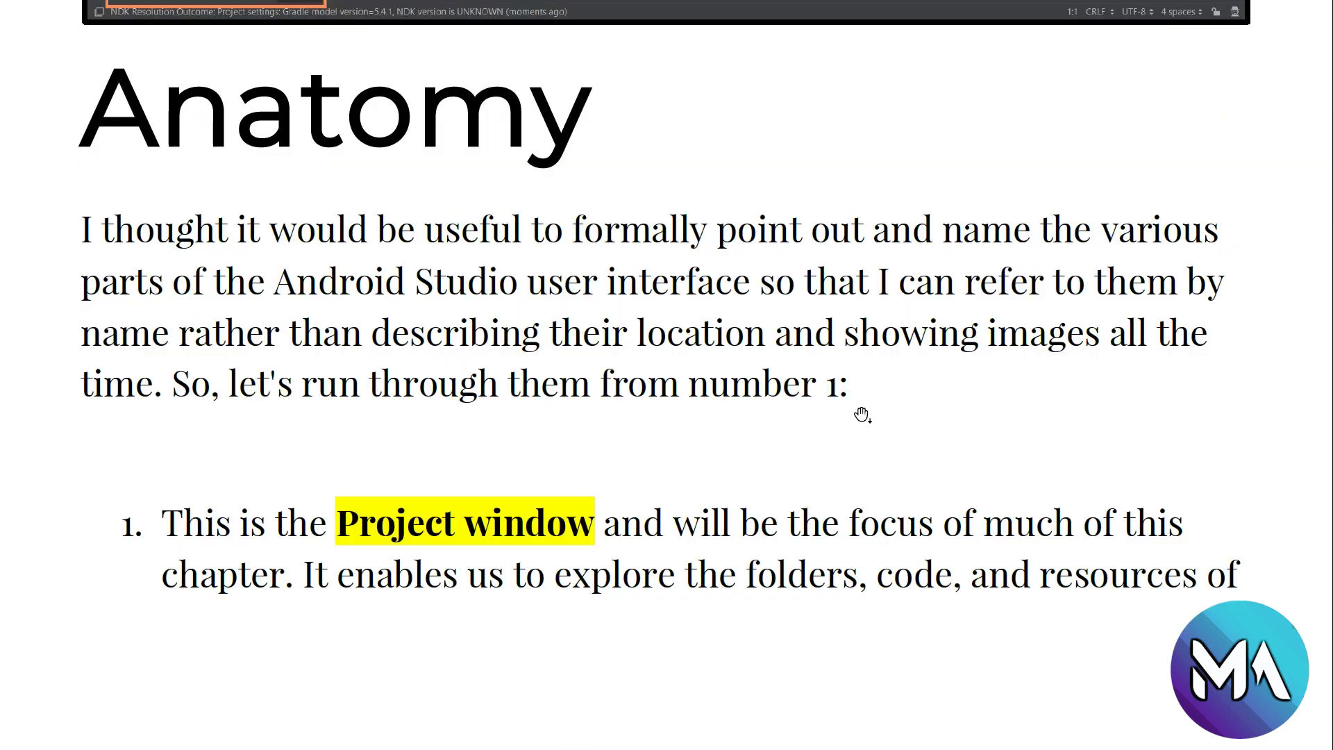
scroll(863, 415, "down", 5)
scroll(863, 415, "down", 1)
scroll(864, 416, "down", 1)
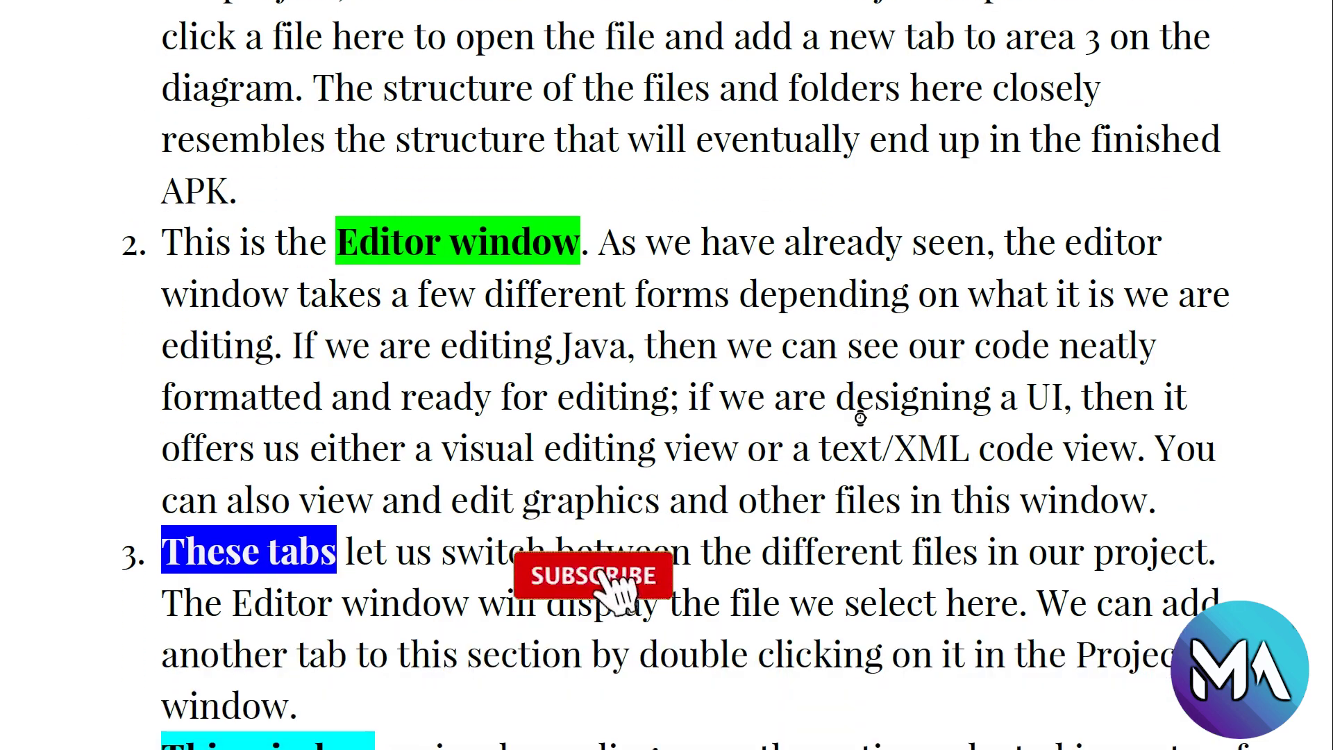
scroll(863, 415, "down", 1)
scroll(863, 415, "down", 2)
scroll(858, 417, "down", 1)
scroll(859, 417, "down", 1)
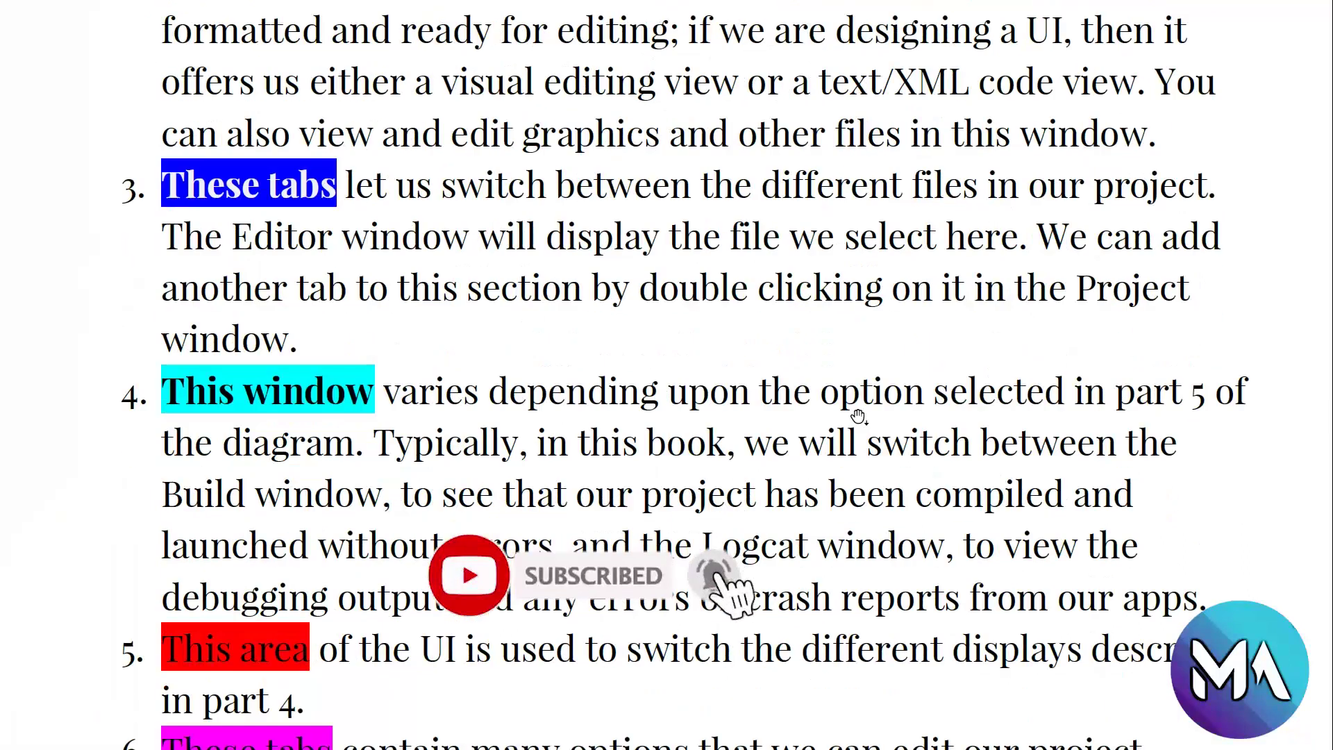
scroll(858, 417, "down", 5)
scroll(858, 417, "up", 2)
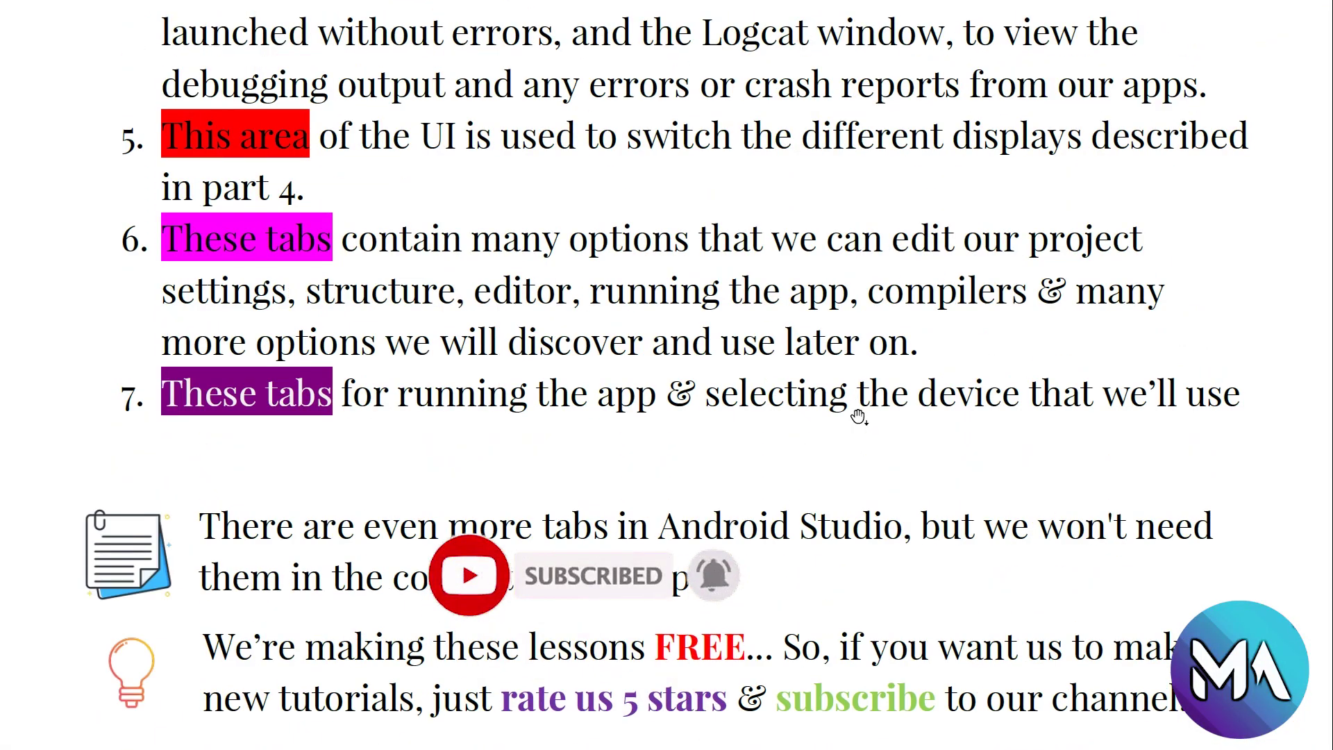
scroll(639, 195, "up", 1)
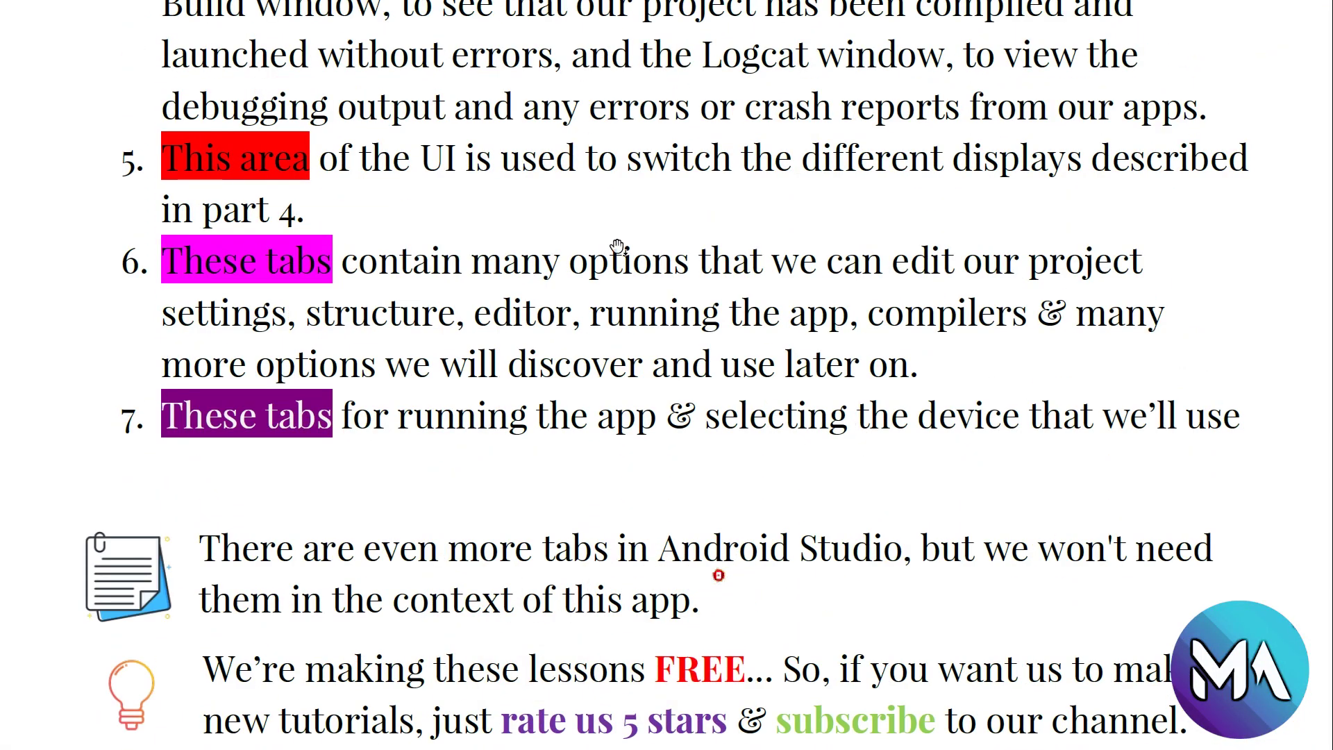